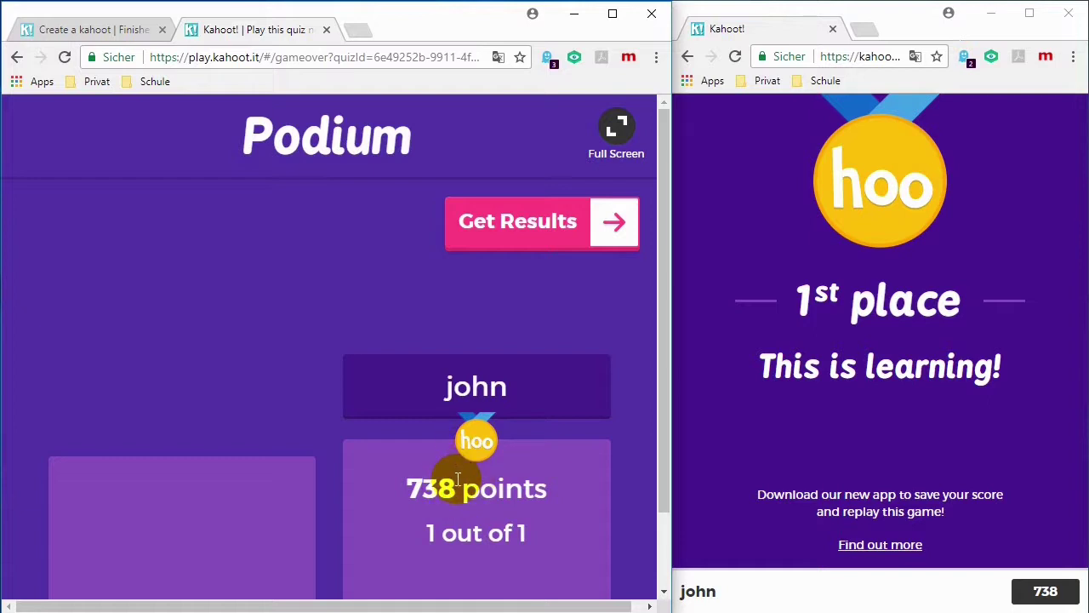
# - Widen the browser window showing the game podium to the full screen width
pyautogui.moveTo(670, 152); pyautogui.dragTo(1086, 159)
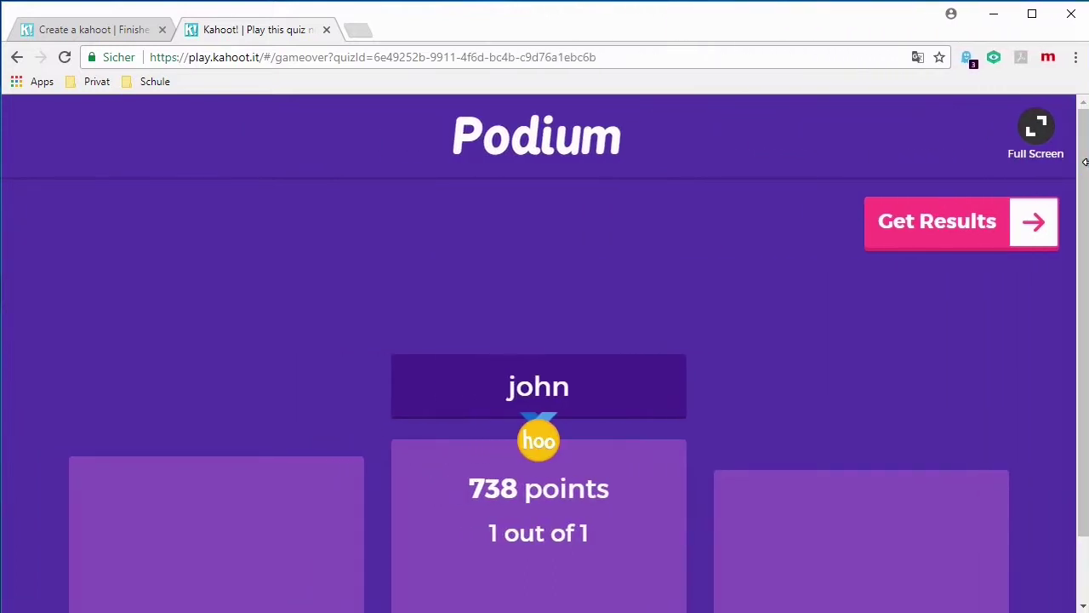
pyautogui.click(364, 48)
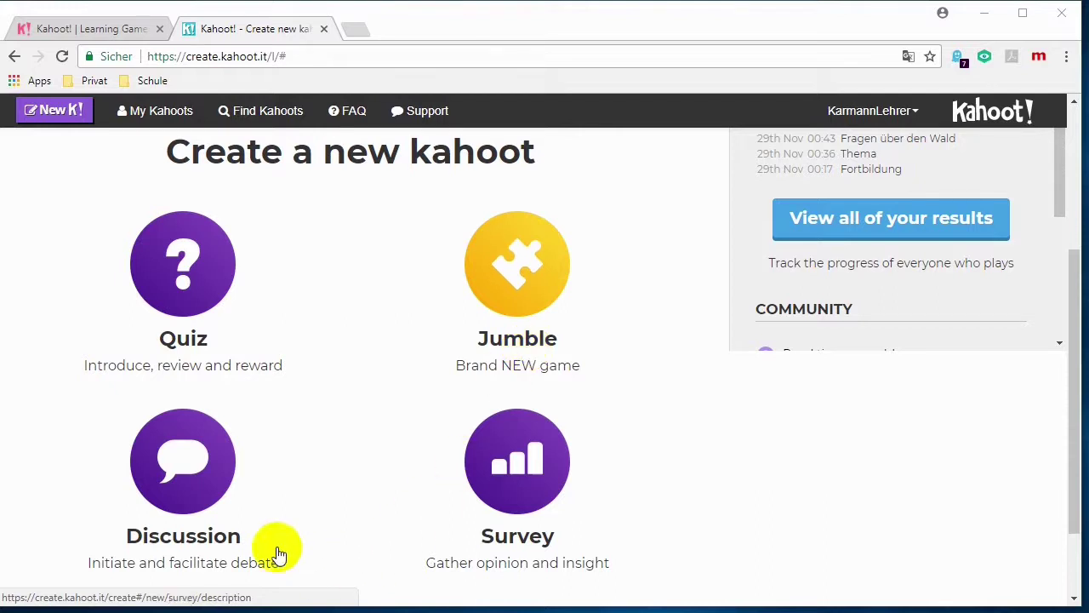
pyautogui.click(158, 459)
pyautogui.click(191, 480)
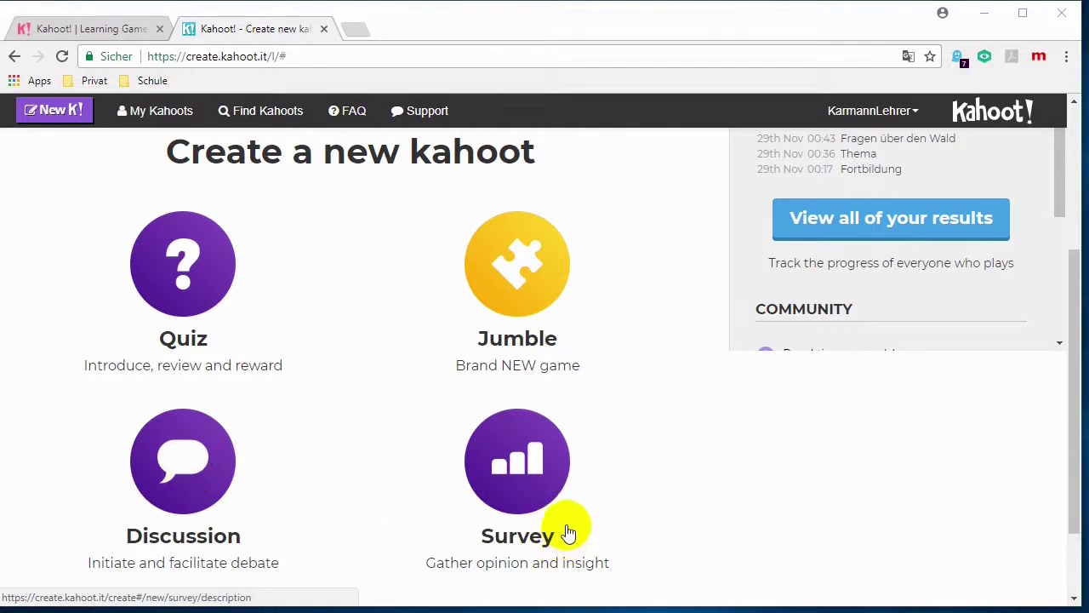
pyautogui.click(529, 444)
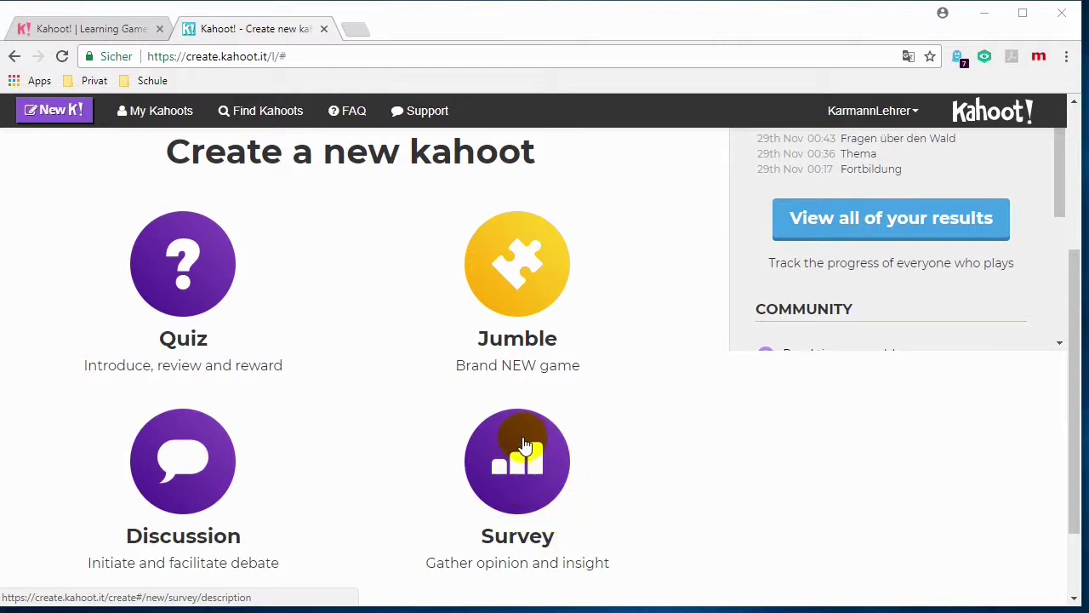
# - Start a new Quiz kahoot with the title "Wald" and the description "#Wald"
pyautogui.click(186, 286)
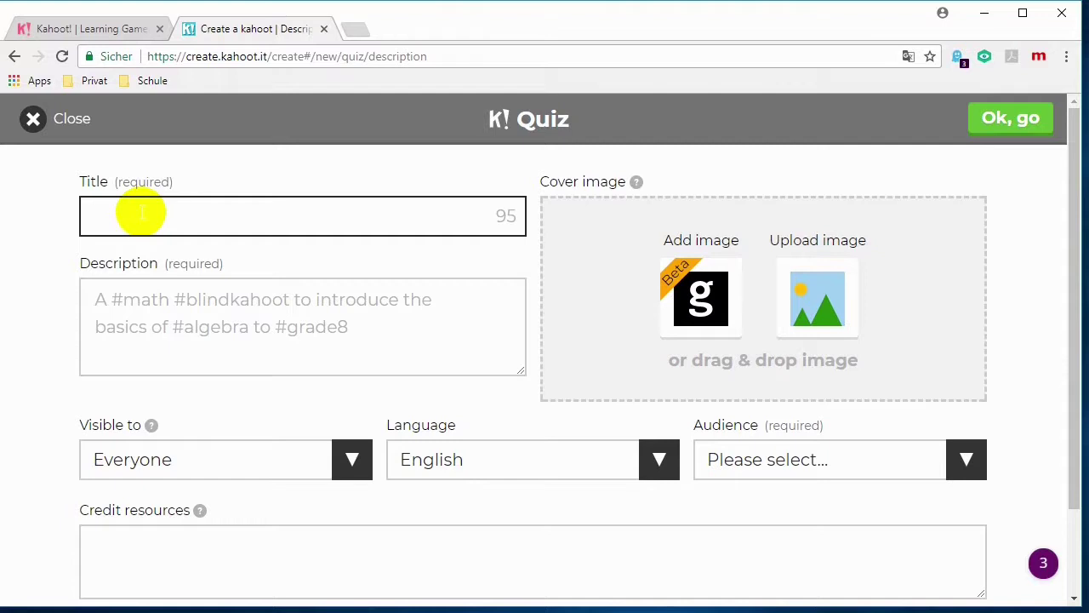
pyautogui.write('Wald')
pyautogui.click(149, 319)
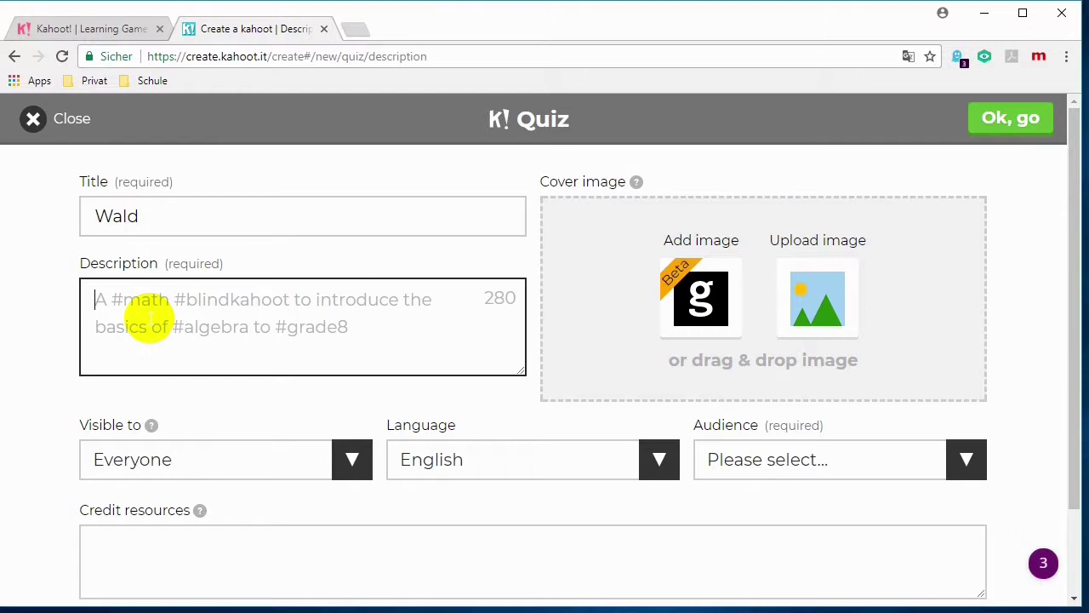
pyautogui.write('#Wald')
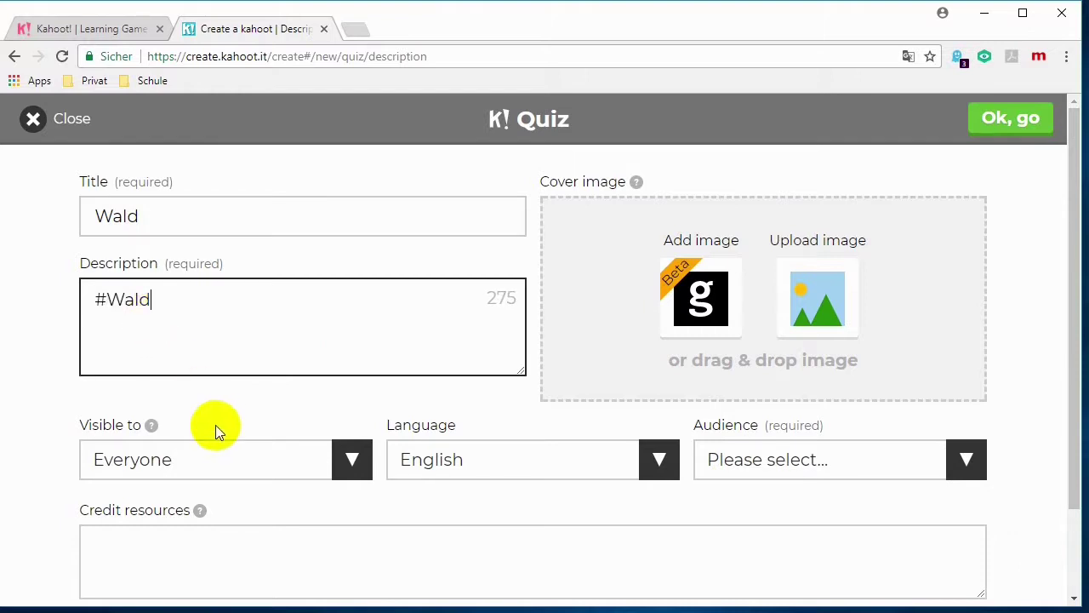
# - Set the quiz to be visible to Everyone, in Deutsch, for the audience School, and confirm the quiz description
pyautogui.click(355, 458)
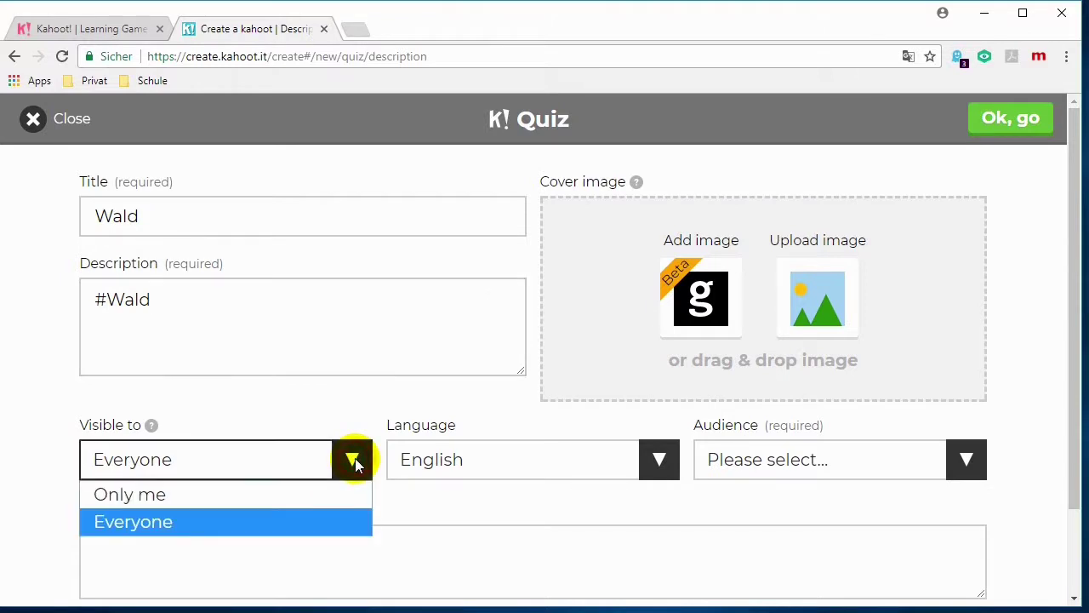
pyautogui.click(249, 515)
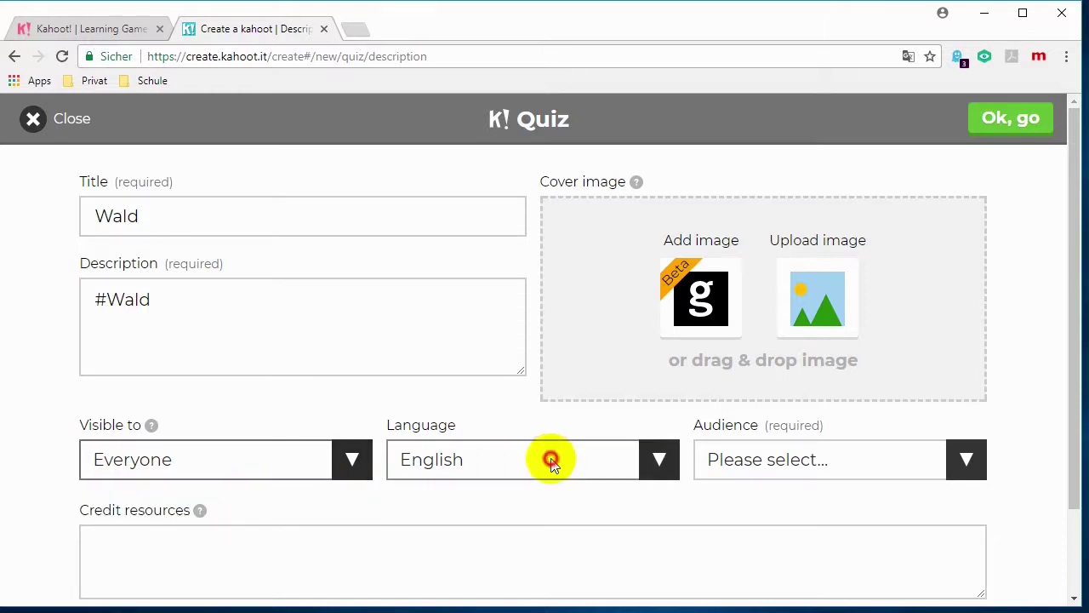
pyautogui.click(552, 461)
pyautogui.click(479, 42)
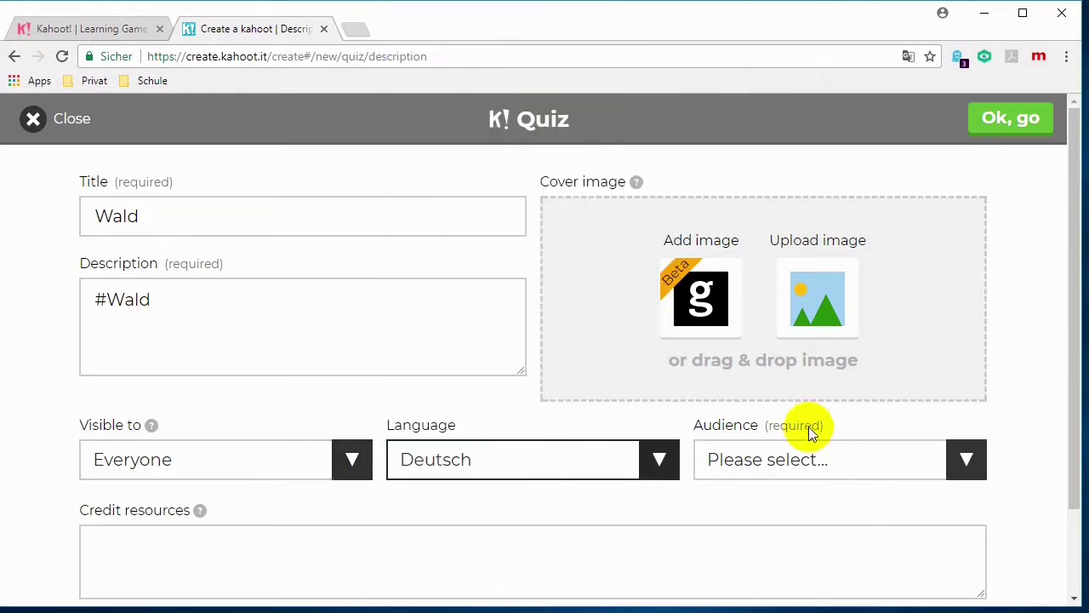
pyautogui.click(811, 455)
pyautogui.click(781, 521)
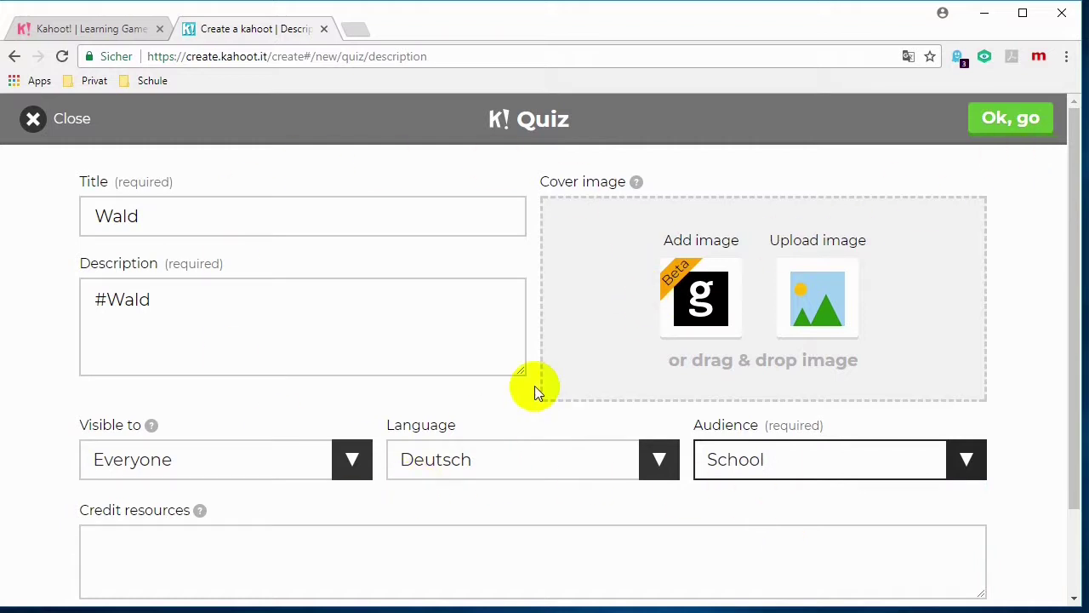
pyautogui.click(1020, 124)
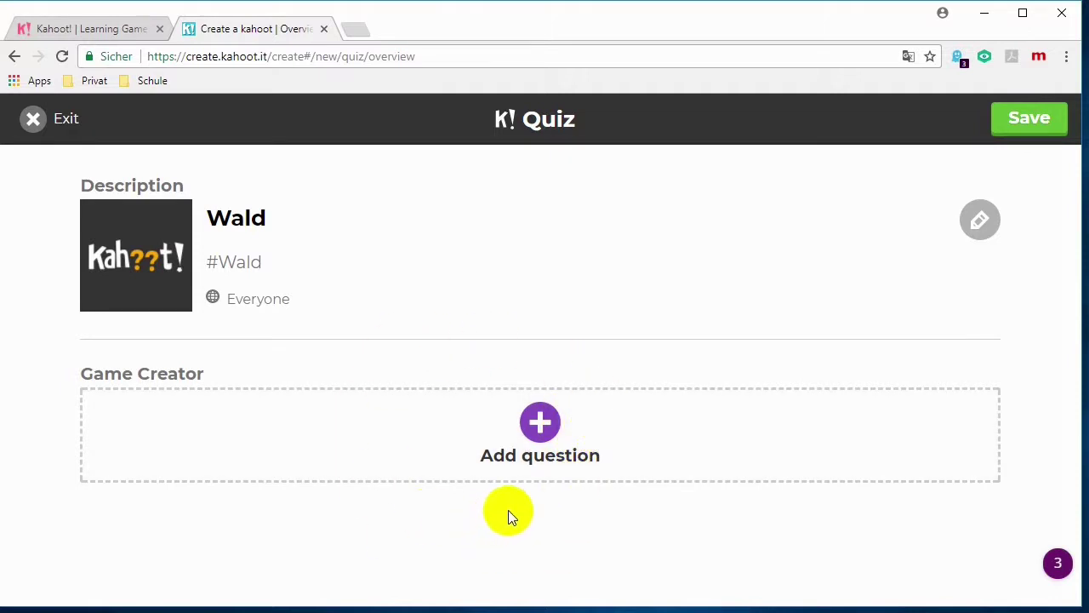
# - Add the first question "Welche Meise wohnt im Wald?" with a time limit of 20 sec
pyautogui.click(541, 426)
pyautogui.click(327, 211)
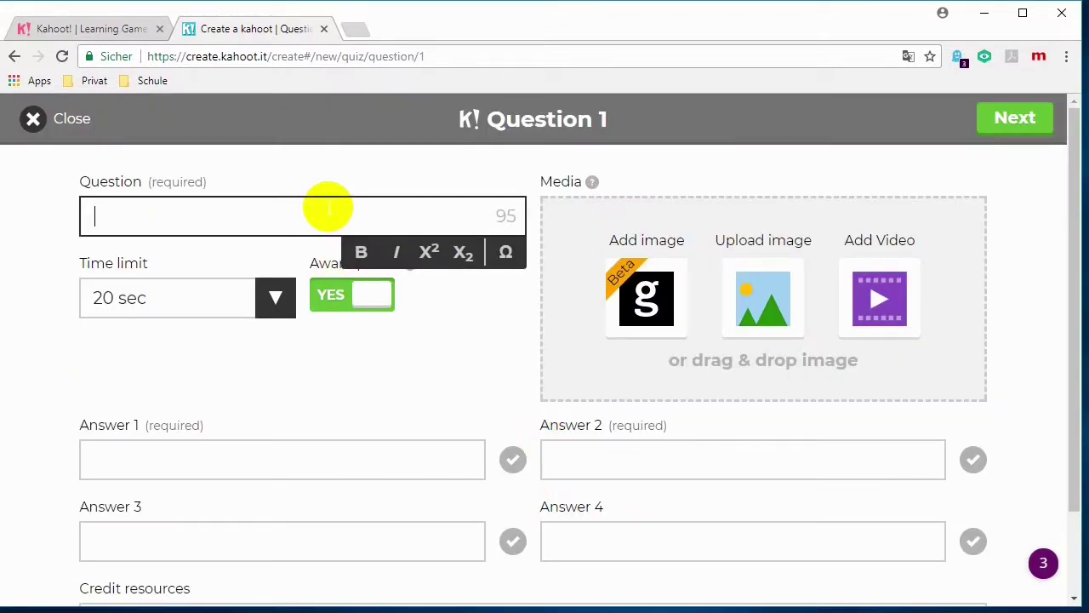
pyautogui.write('Welche Meise wohl')
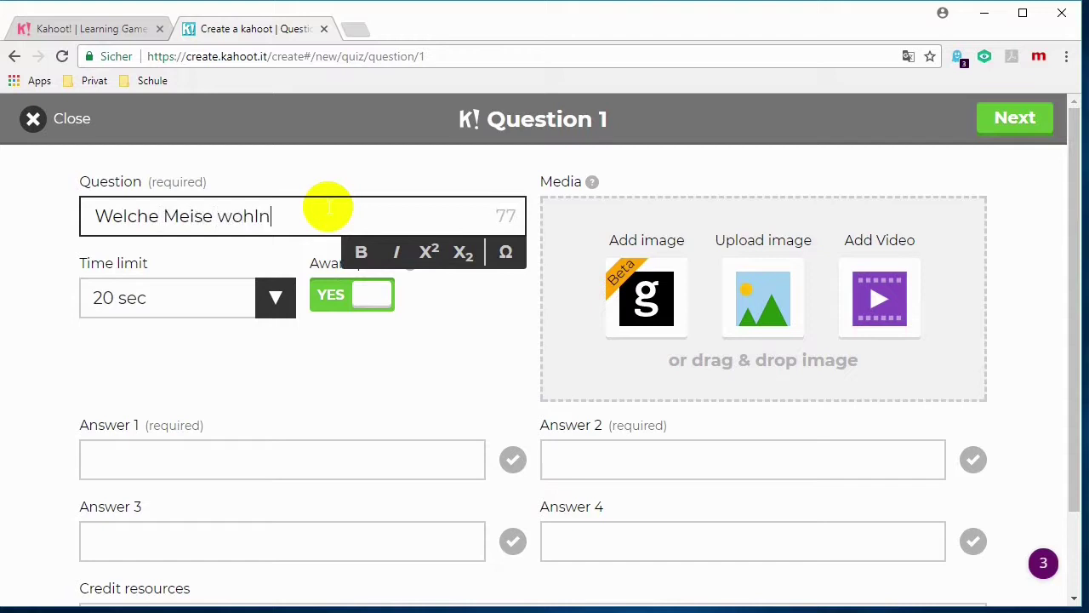
pyautogui.press('BackSpace')
pyautogui.write('nt im W')
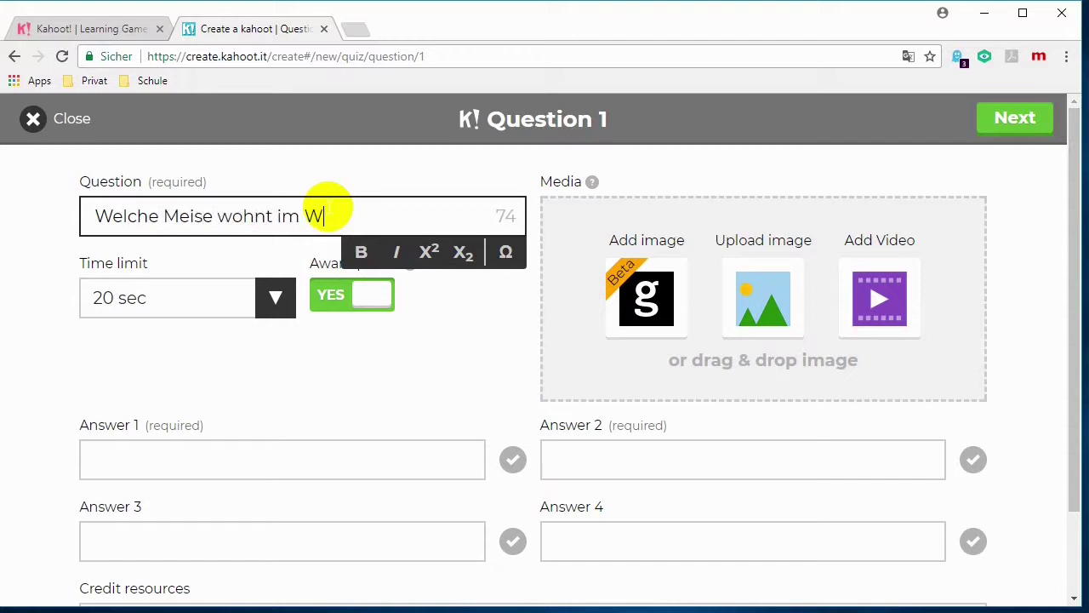
pyautogui.write('ald?')
pyautogui.click(274, 297)
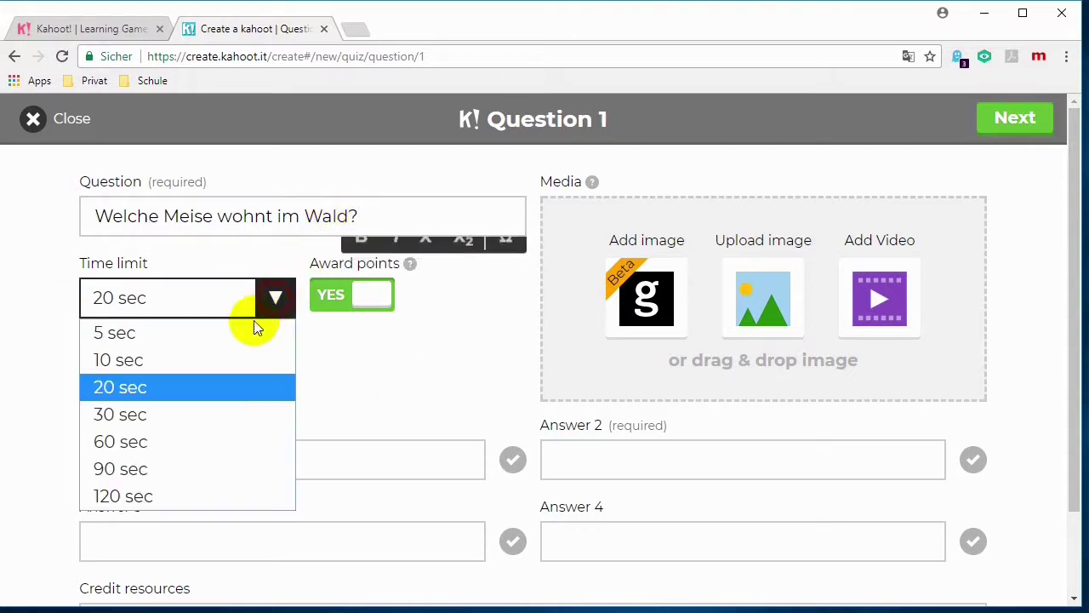
pyautogui.click(171, 387)
# - Fill in the four answers in order as "Ameise", "Bmeise", "Cmeise" and "Dmeise"
pyautogui.click(177, 462)
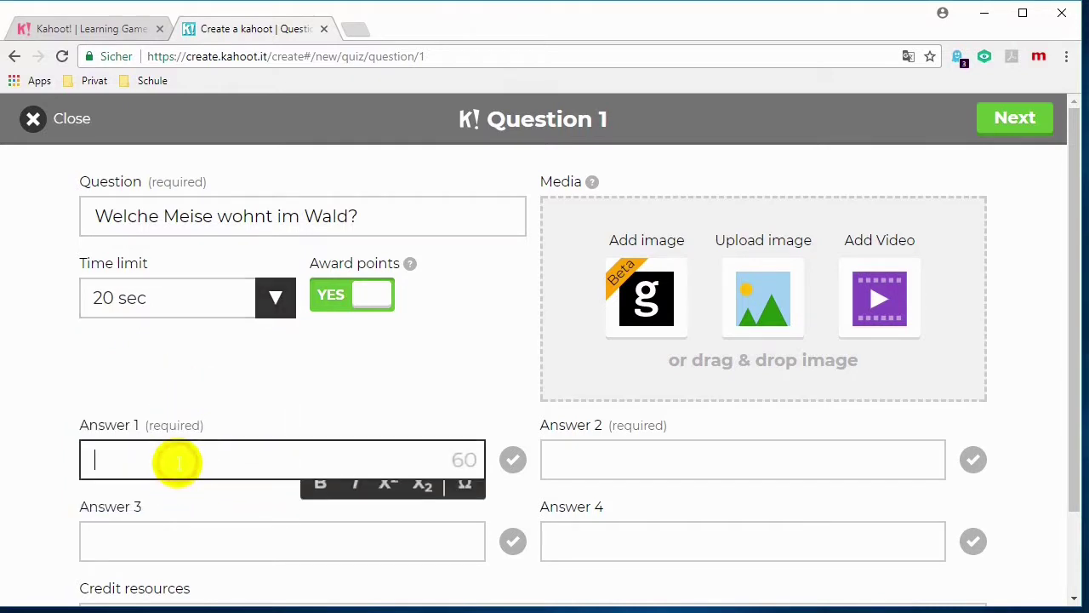
pyautogui.write('Ameise')
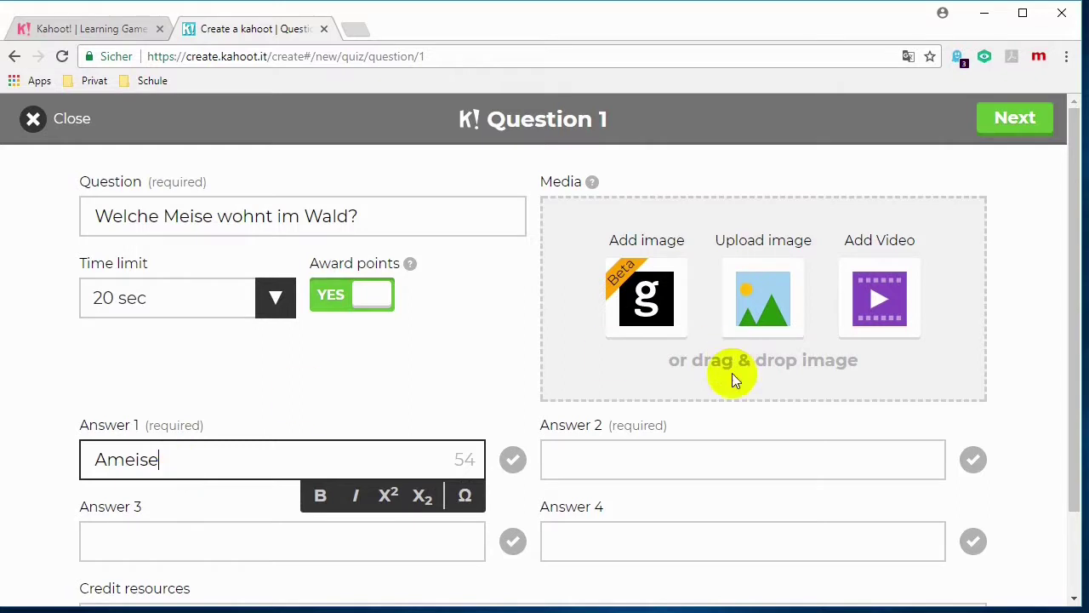
pyautogui.click(706, 462)
pyautogui.write('Bmeise')
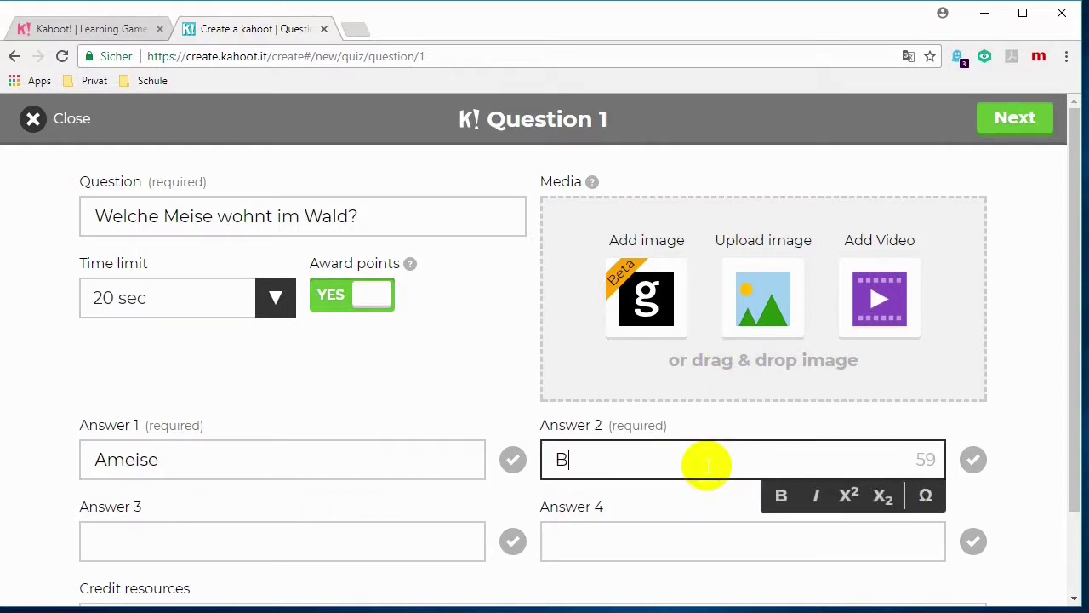
pyautogui.click(436, 529)
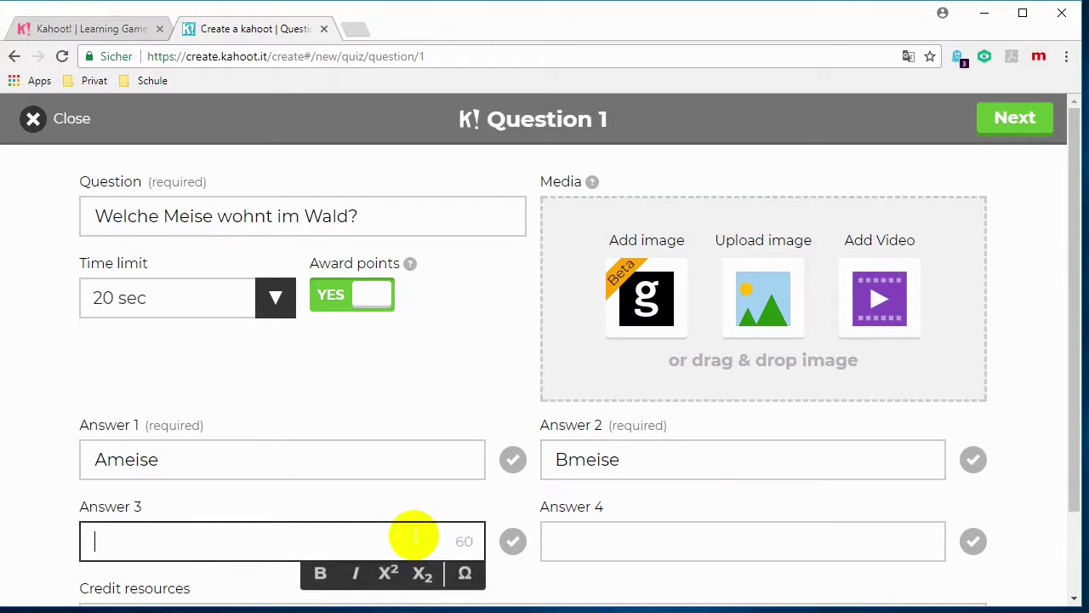
pyautogui.write('Cmeise')
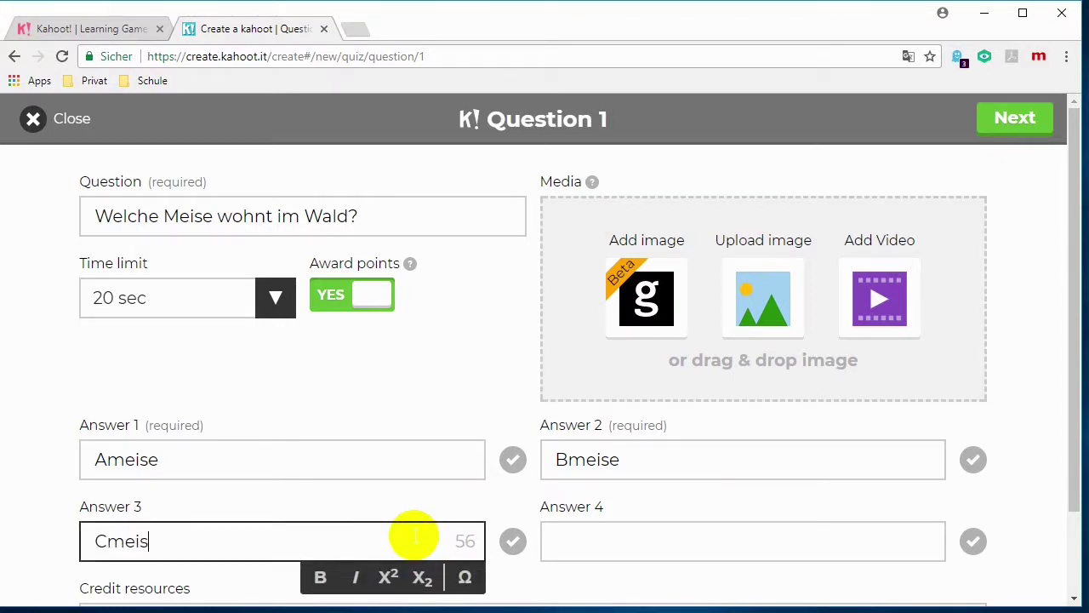
pyautogui.click(610, 542)
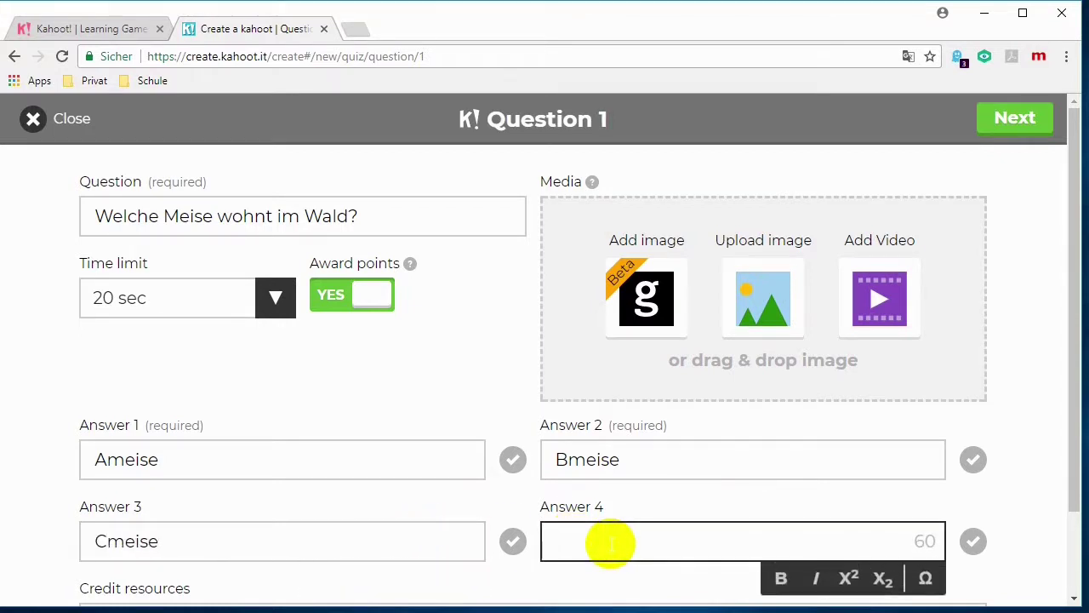
pyautogui.write('Dmeise')
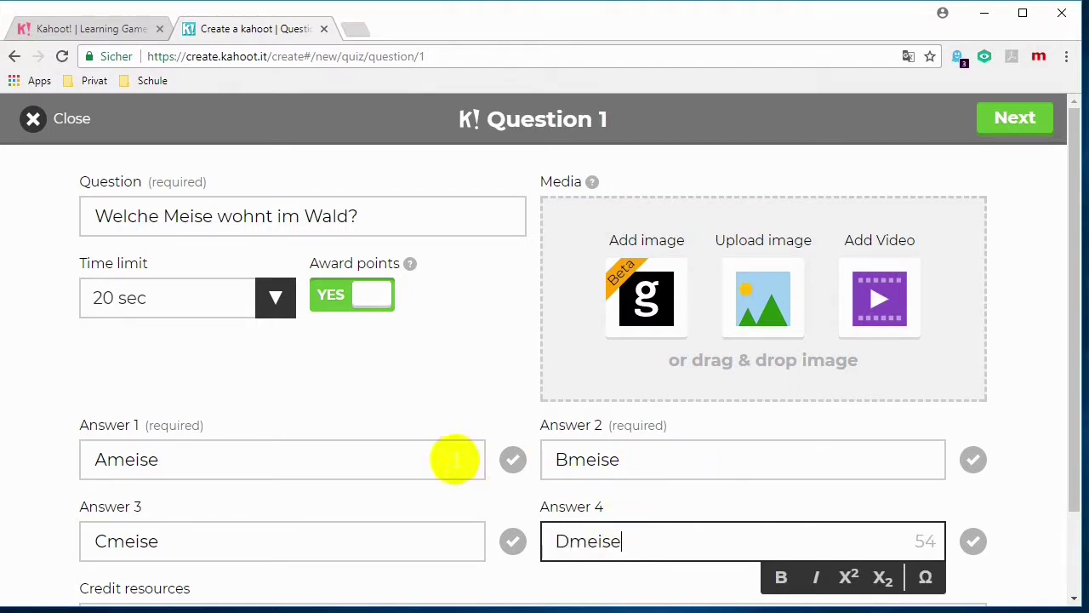
# - Mark "Ameise" as the correct answer, and finish the question to save the quiz
pyautogui.click(515, 463)
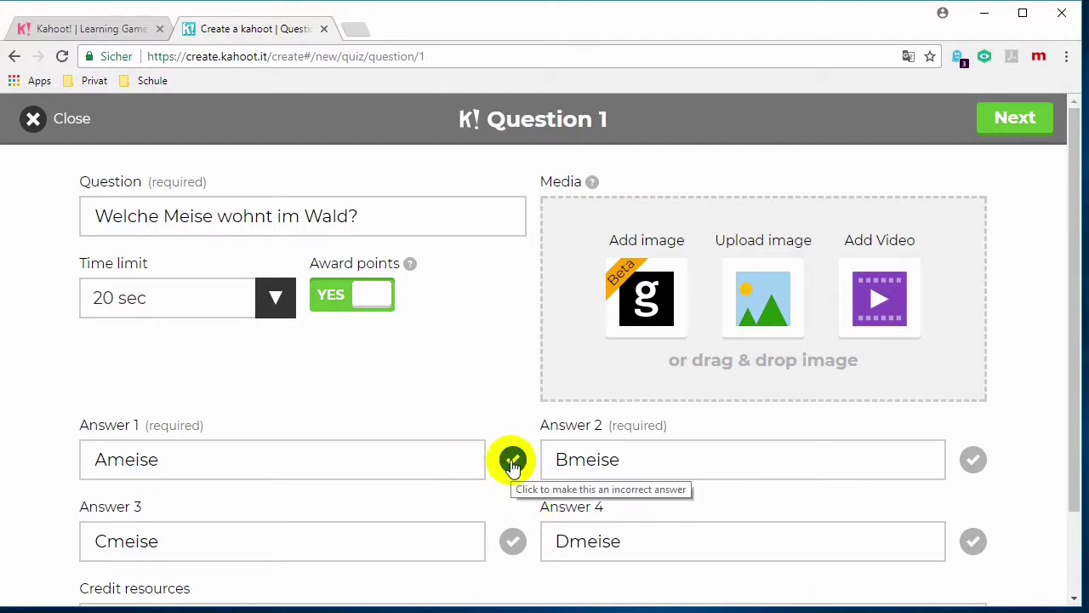
pyautogui.click(1014, 129)
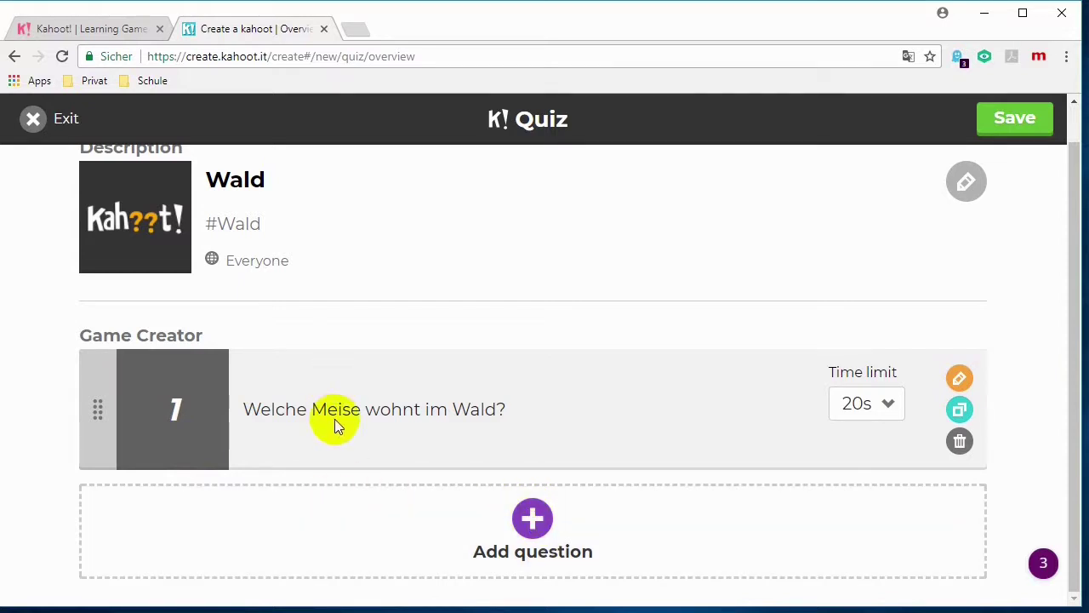
pyautogui.click(1018, 124)
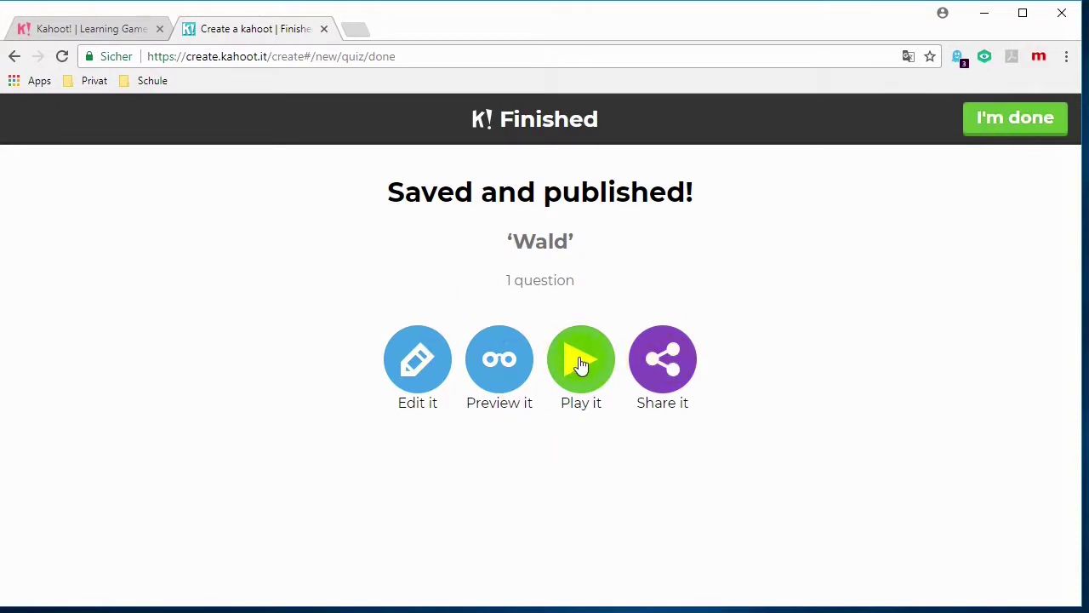
# - Reopen the Wald quiz for editing and exit it without saving to reach the list of created kahoots
pyautogui.click(418, 360)
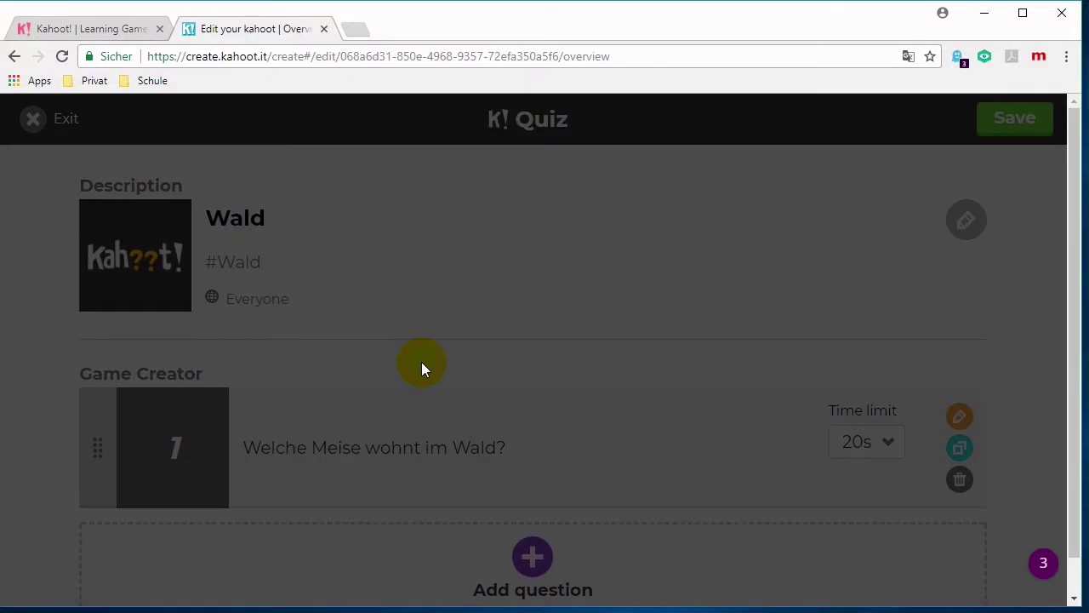
pyautogui.click(30, 118)
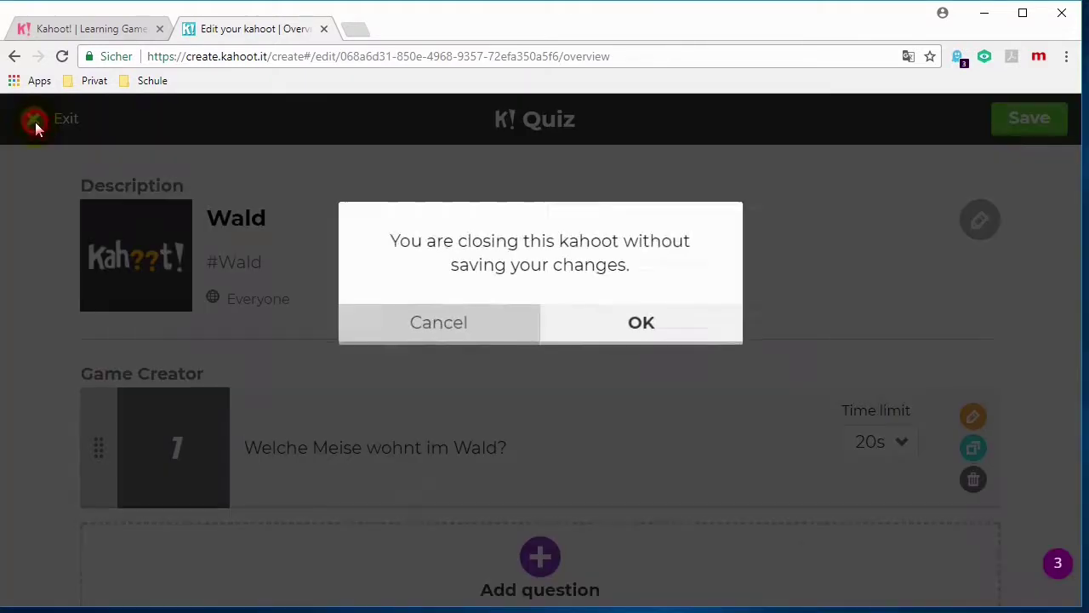
pyautogui.click(621, 323)
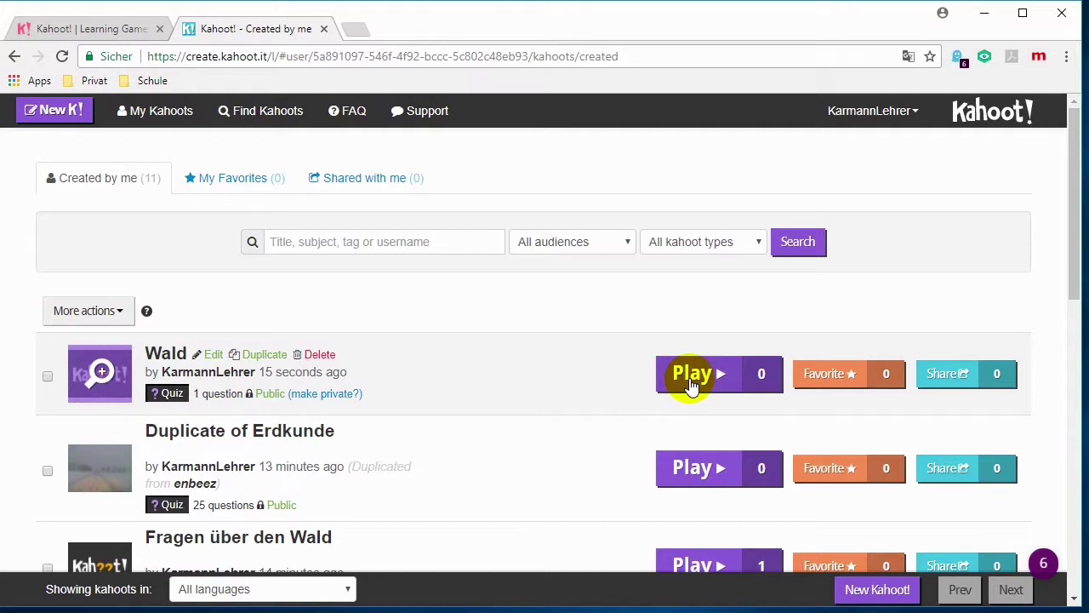
# - Create a challenge from the Wald quiz's details page, due 6 days from now at 10:00 AM
pyautogui.click(99, 371)
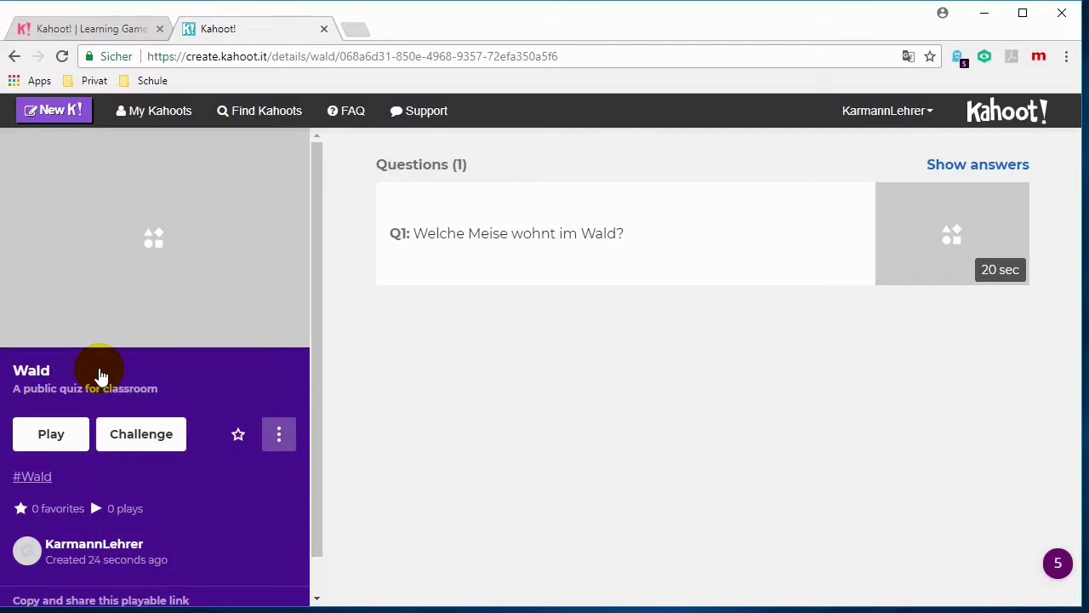
pyautogui.click(153, 440)
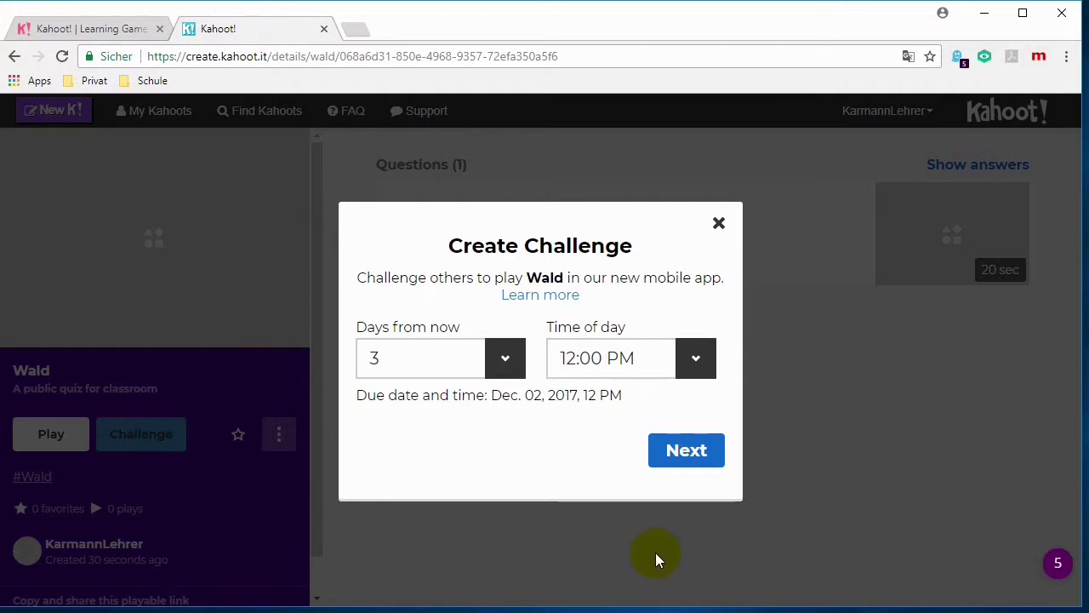
pyautogui.click(505, 360)
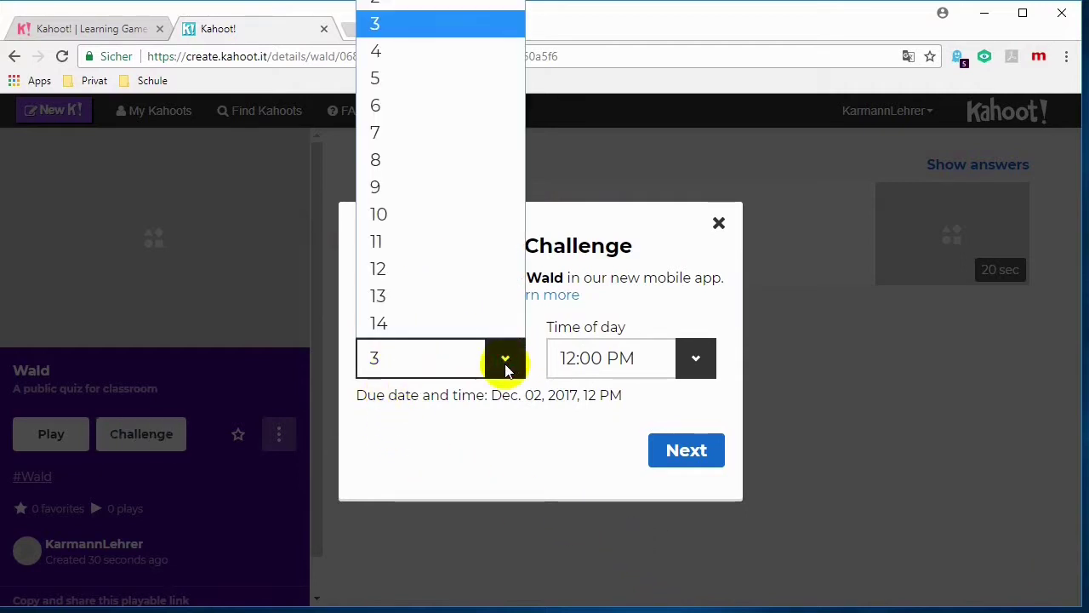
pyautogui.click(391, 106)
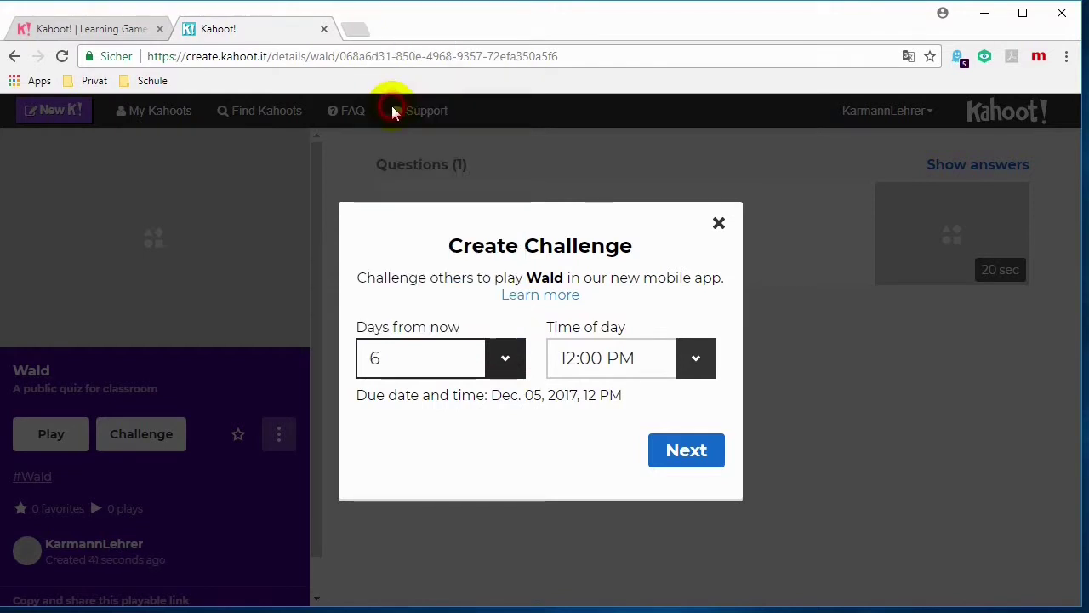
pyautogui.click(696, 361)
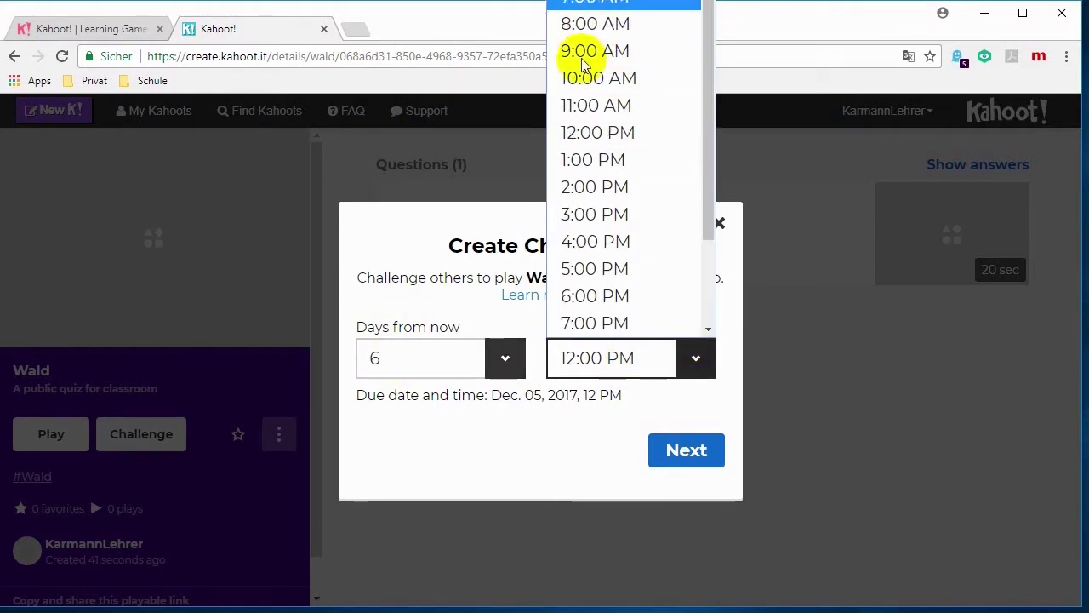
pyautogui.click(619, 78)
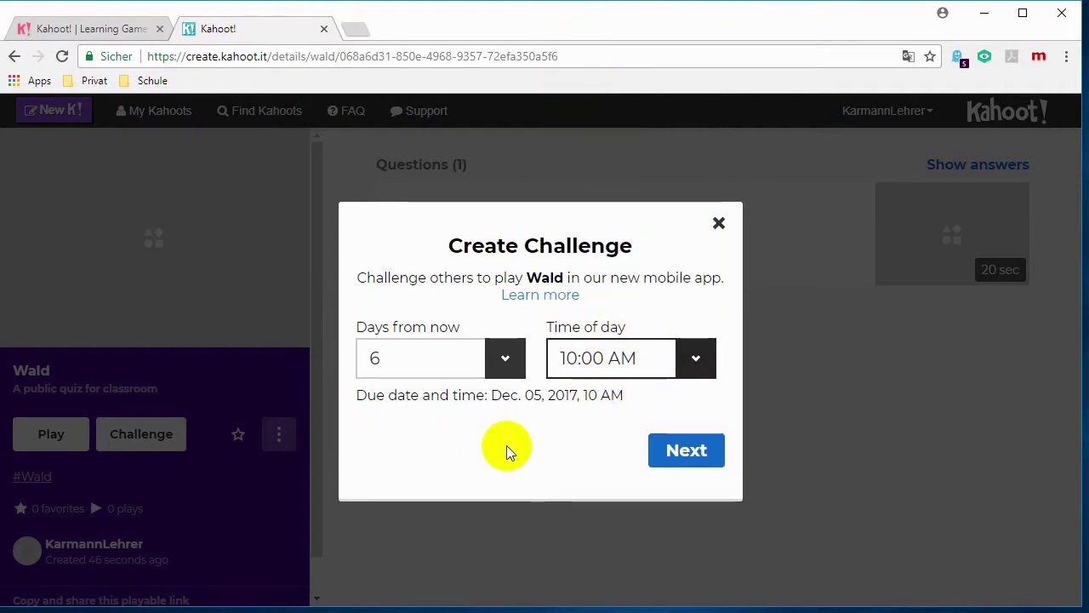
pyautogui.click(676, 451)
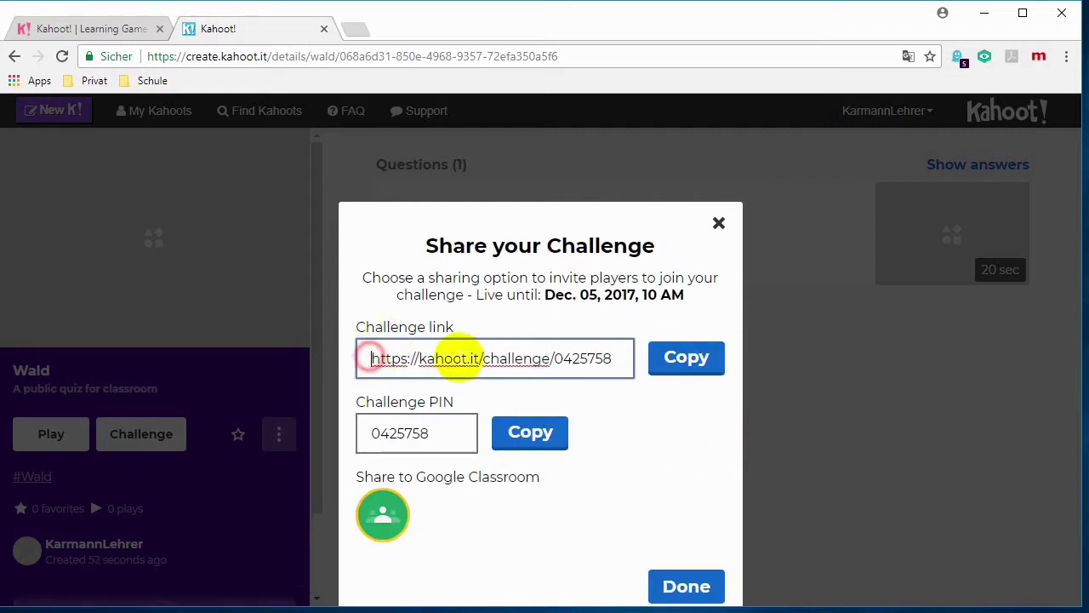
# - Copy the challenge PIN from the sharing options and finish sharing the challenge
pyautogui.moveTo(370, 358); pyautogui.dragTo(613, 358)
pyautogui.moveTo(429, 434); pyautogui.dragTo(365, 433)
pyautogui.click(502, 423)
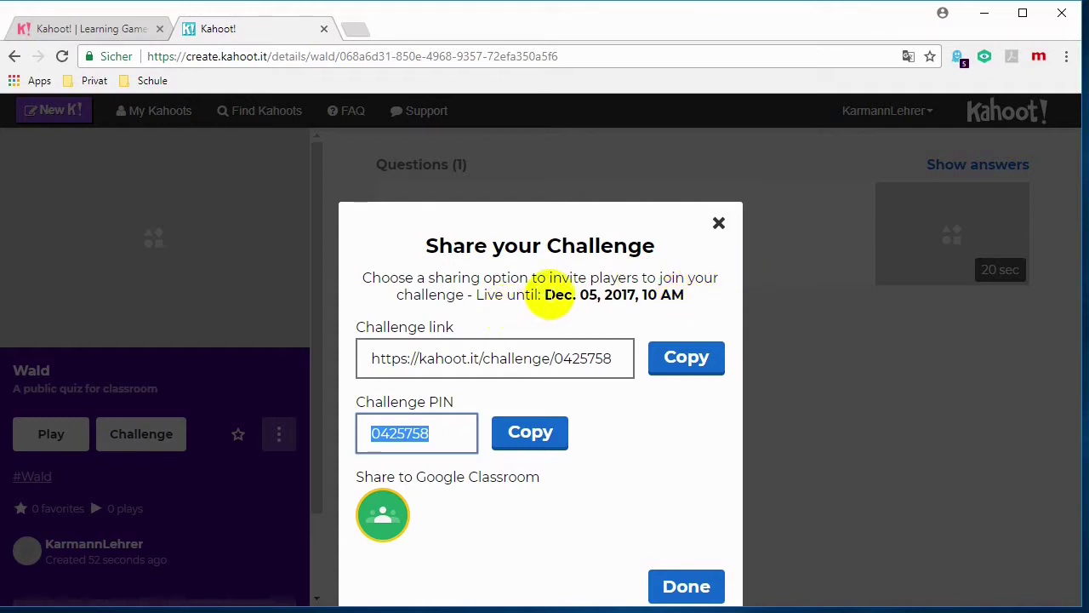
pyautogui.click(676, 587)
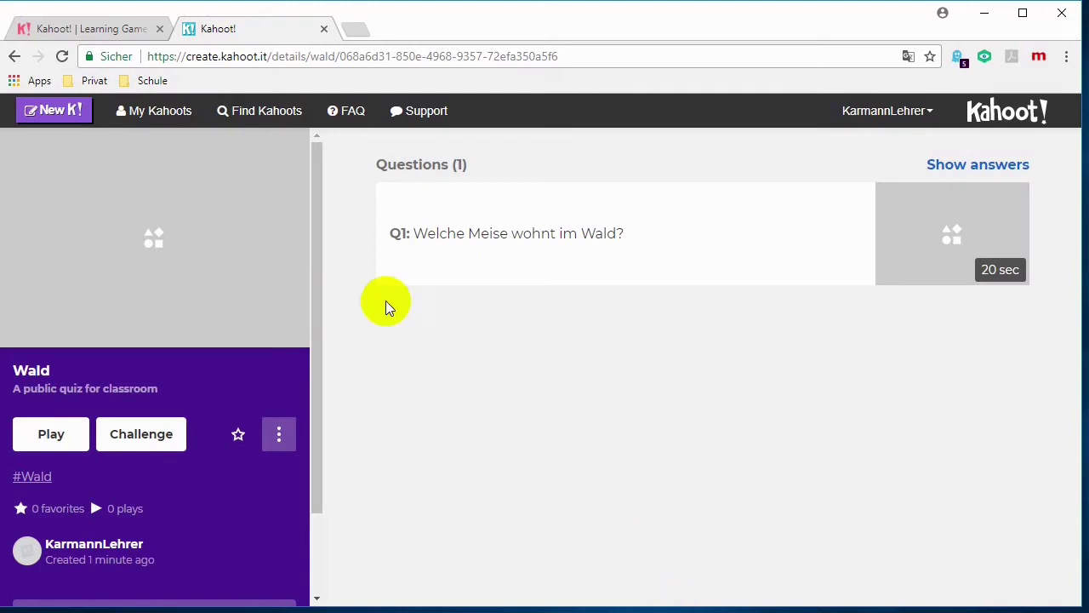